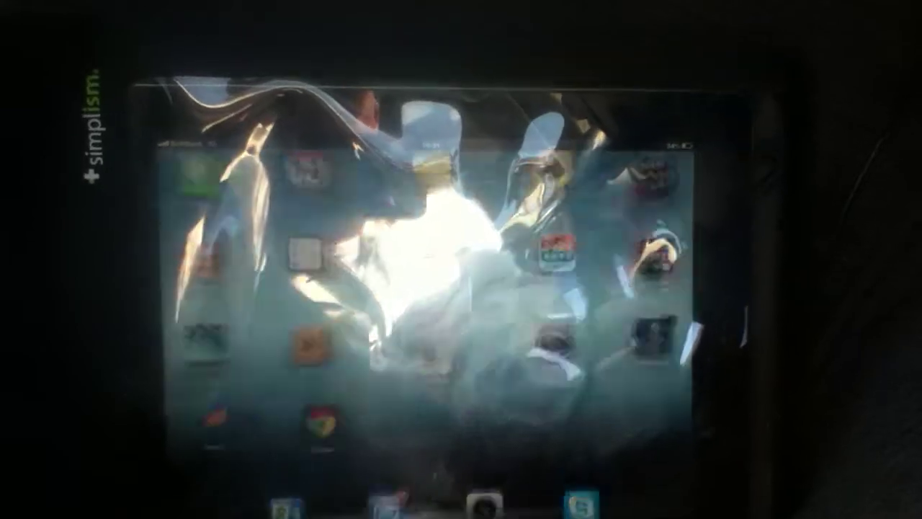
# - Launch Facebook for iPad from its home screen icon
pyautogui.click(652, 335)
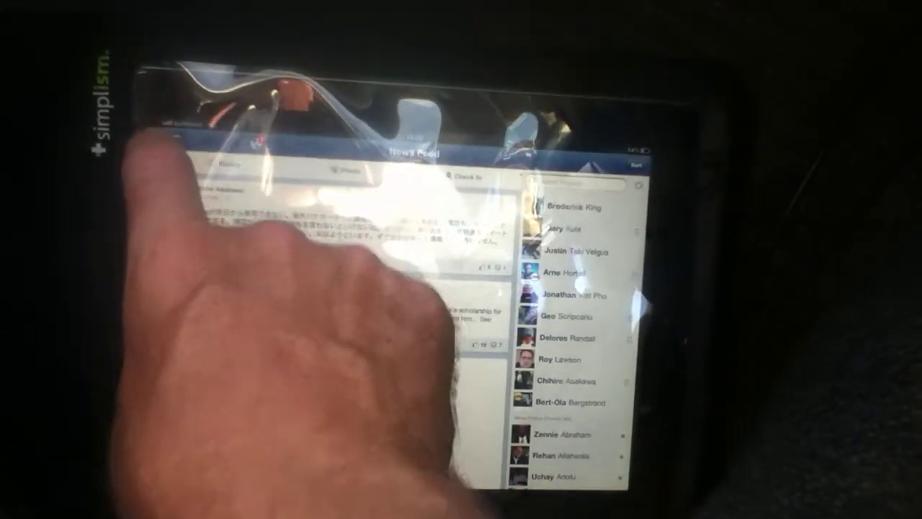
# - Reveal the side menu listing News Feed, Messages, Events and Friends
pyautogui.click(173, 148)
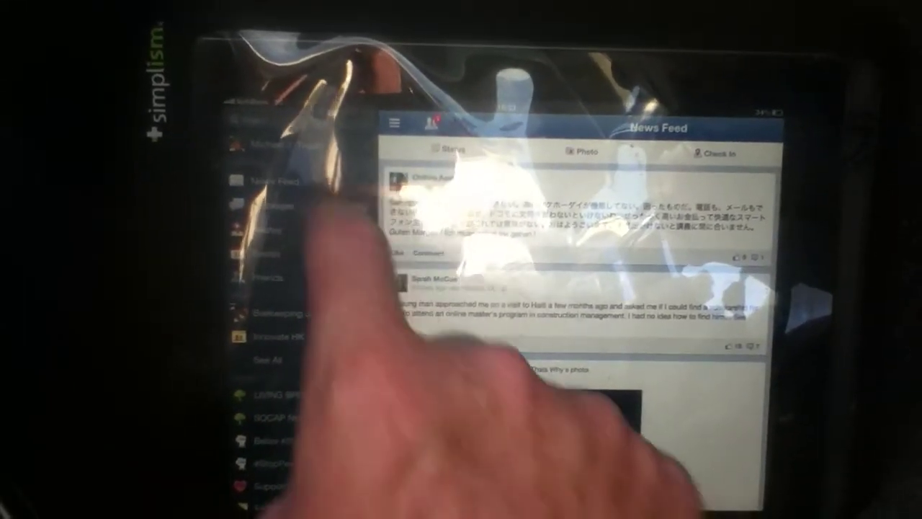
pyautogui.click(270, 191)
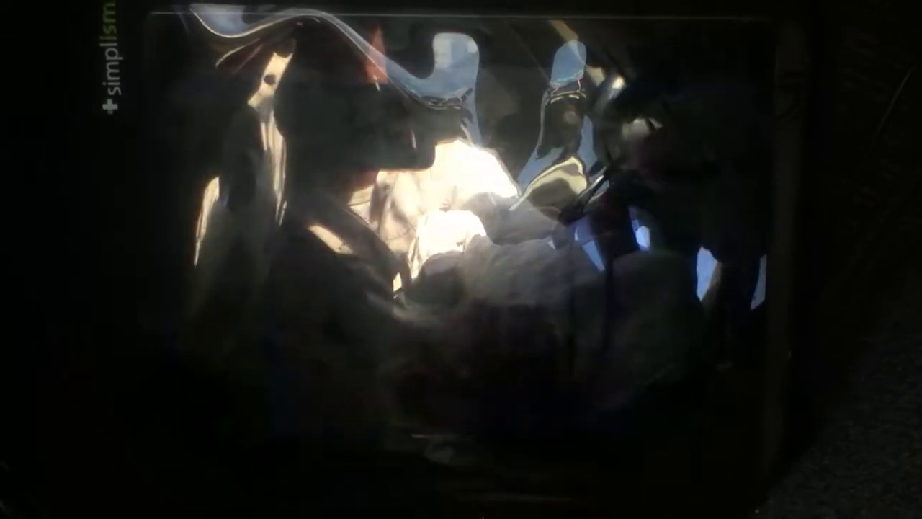
# - Watch Facebook crash back to the iPad home screen after the profile loads
pyautogui.click(450, 490)
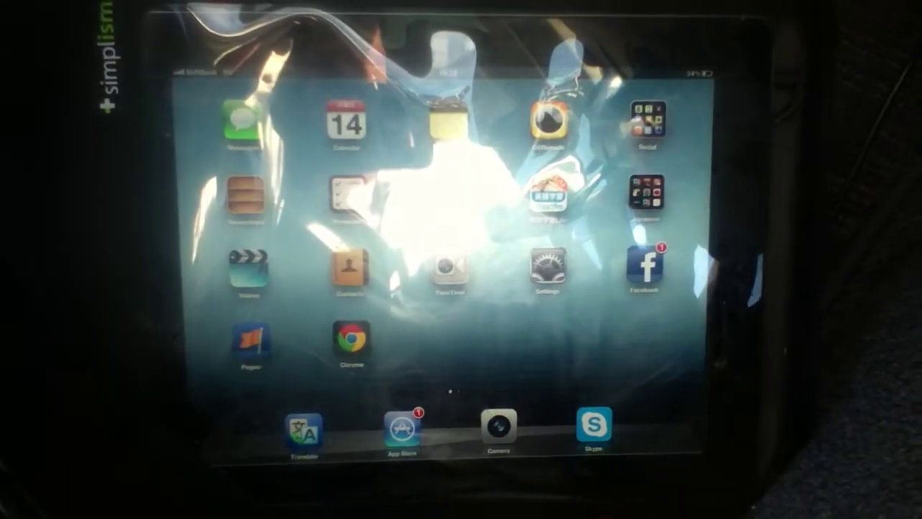